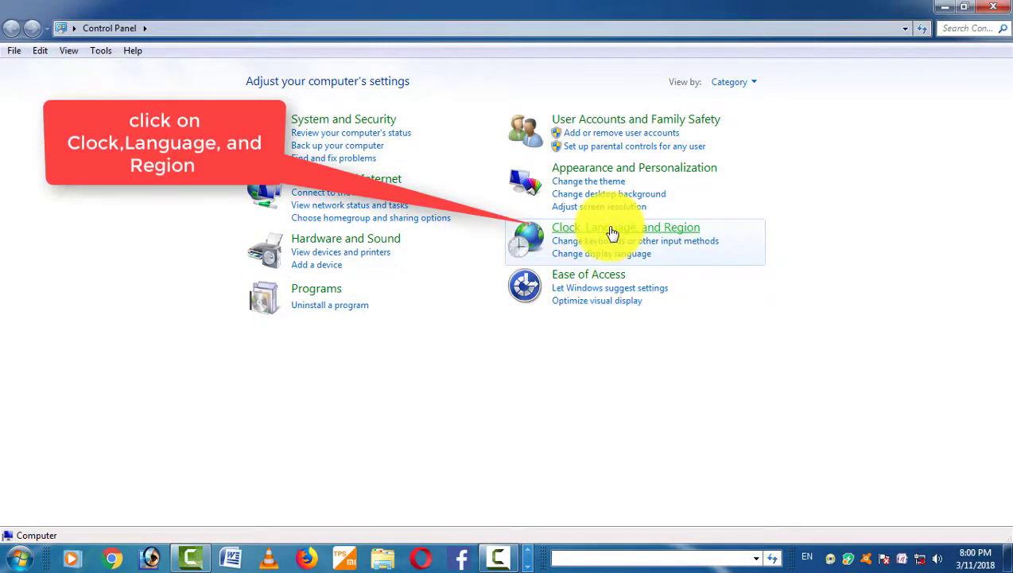
- Open the keyboard settings under Region and Language and start adding an input language
{"action": "left_click", "coordinate": [612, 232]}
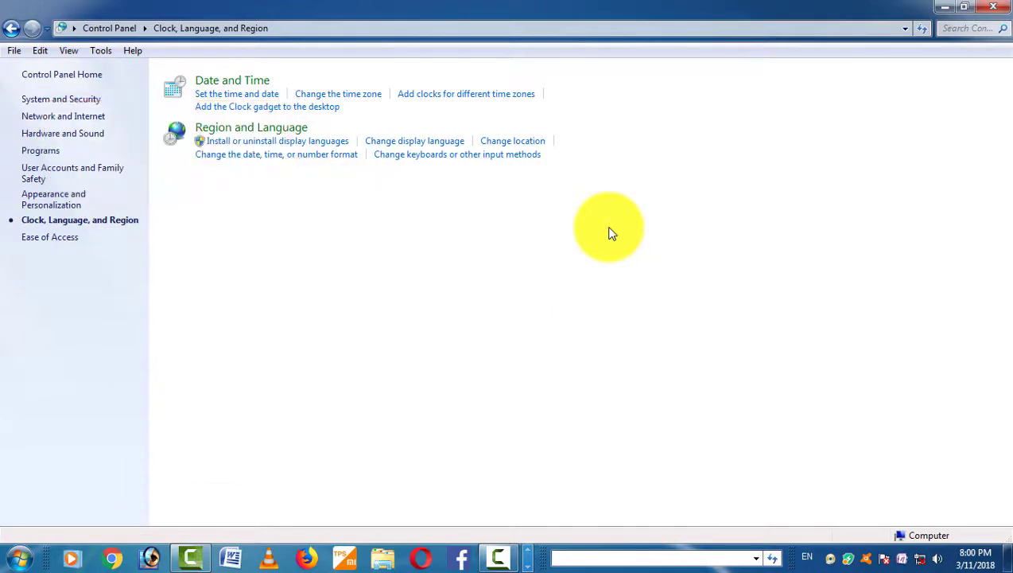
{"action": "left_click", "coordinate": [247, 132]}
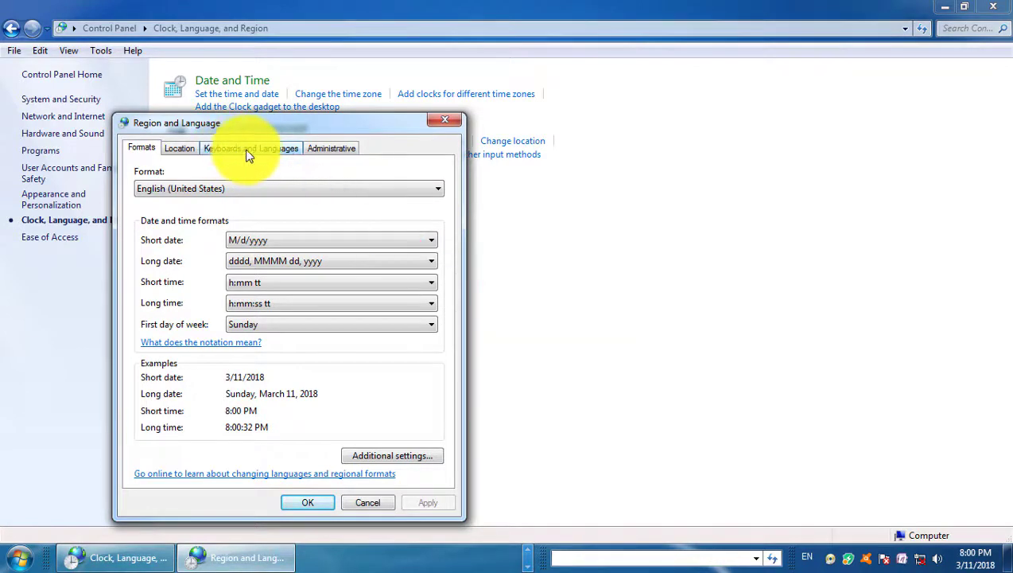
{"action": "left_click", "coordinate": [256, 150]}
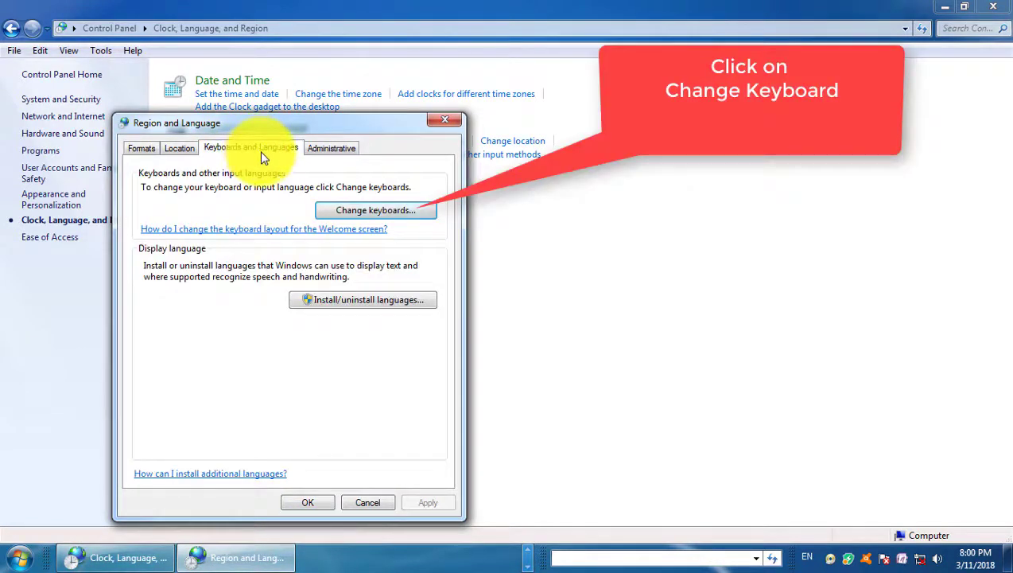
{"action": "left_click", "coordinate": [375, 213]}
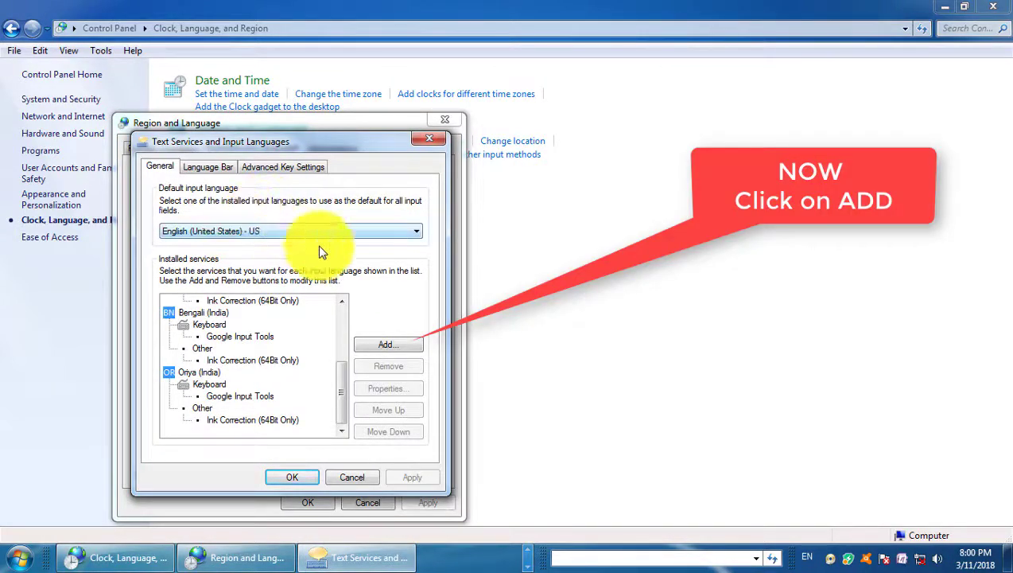
{"action": "left_click", "coordinate": [385, 344]}
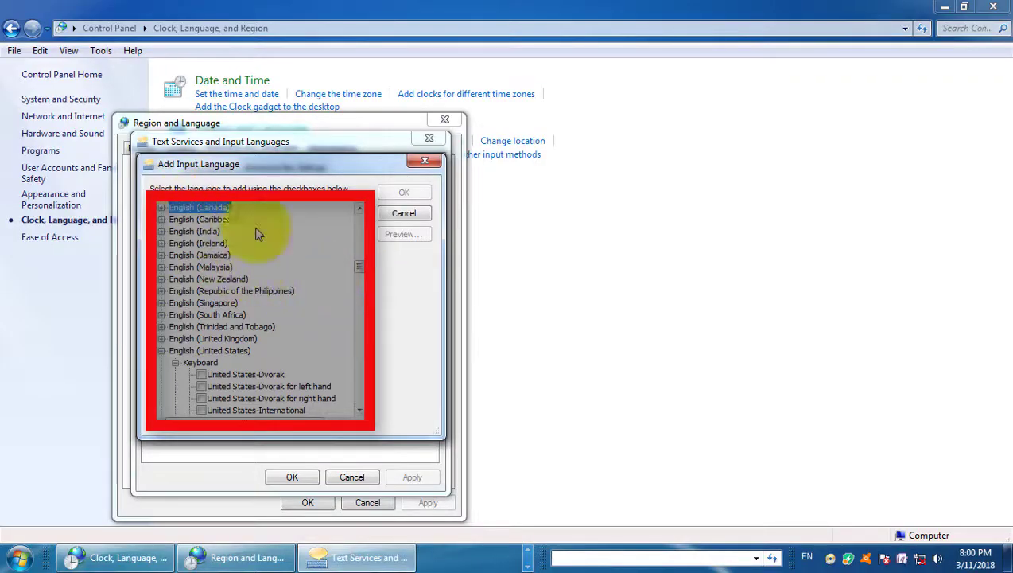
- Add the Assamese - INSCRIPT keyboard under Assamese (India) to the installed input services
{"action": "scroll", "coordinate": [360, 270], "scroll_direction": "up", "scroll_amount": 15}
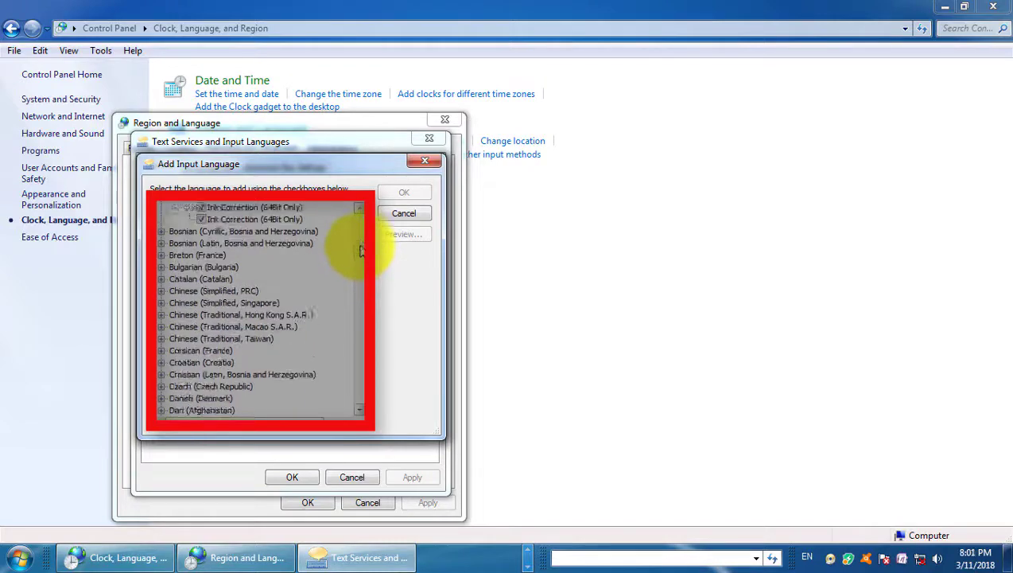
{"action": "scroll", "coordinate": [360, 227], "scroll_direction": "up", "scroll_amount": 5}
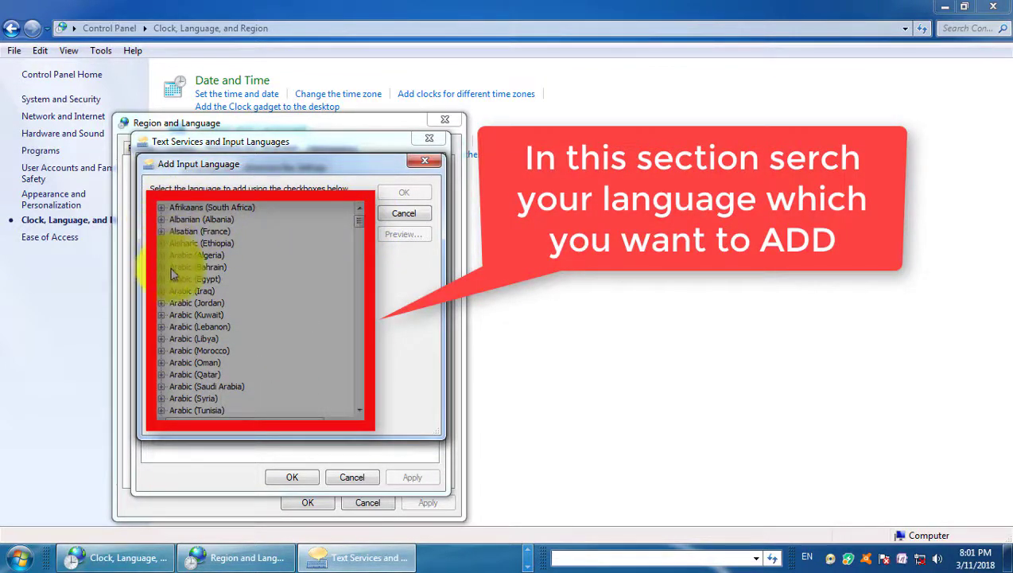
{"action": "scroll", "coordinate": [359, 227], "scroll_direction": "down", "scroll_amount": 5}
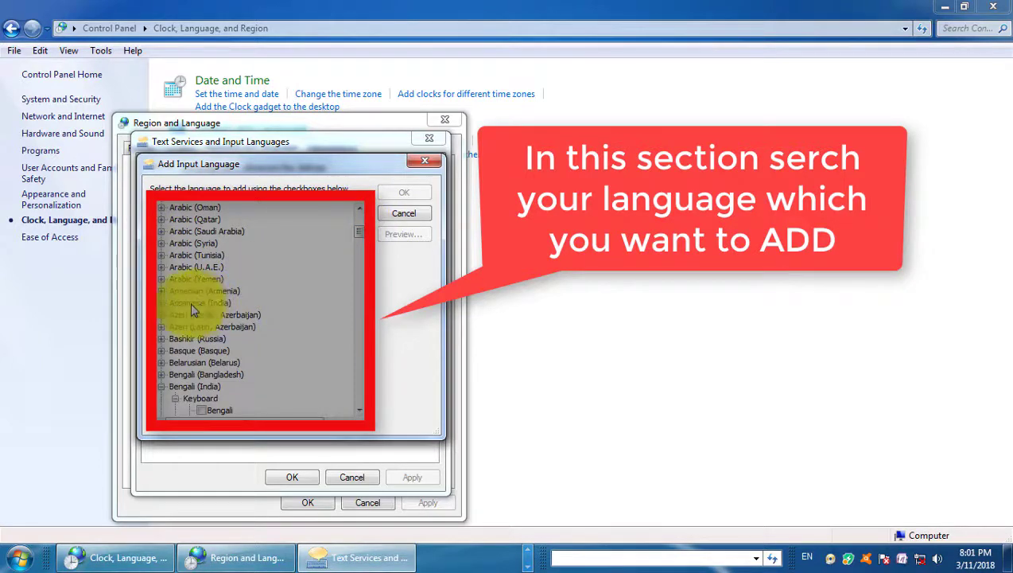
{"action": "left_click", "coordinate": [161, 304]}
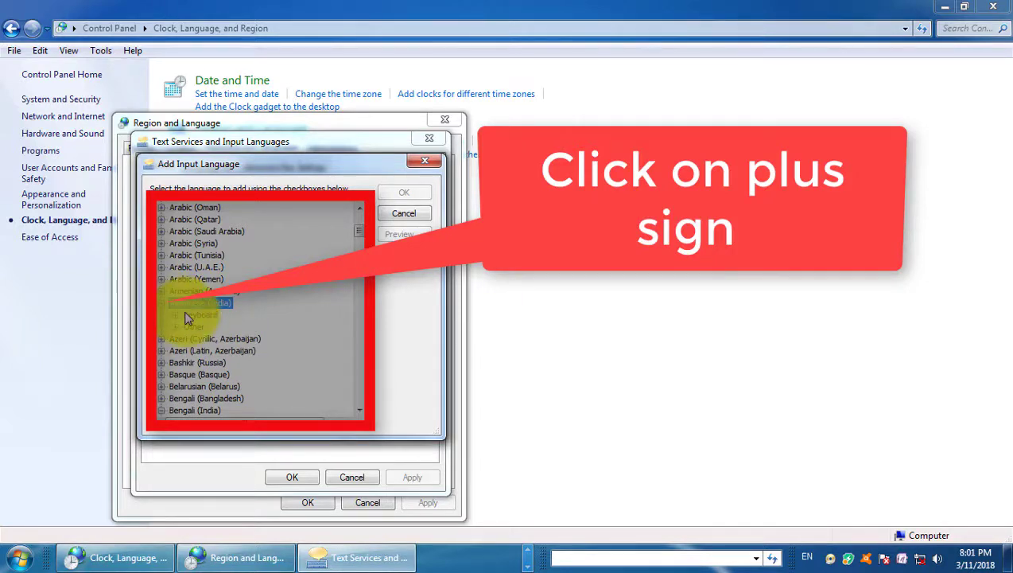
{"action": "left_click", "coordinate": [197, 317]}
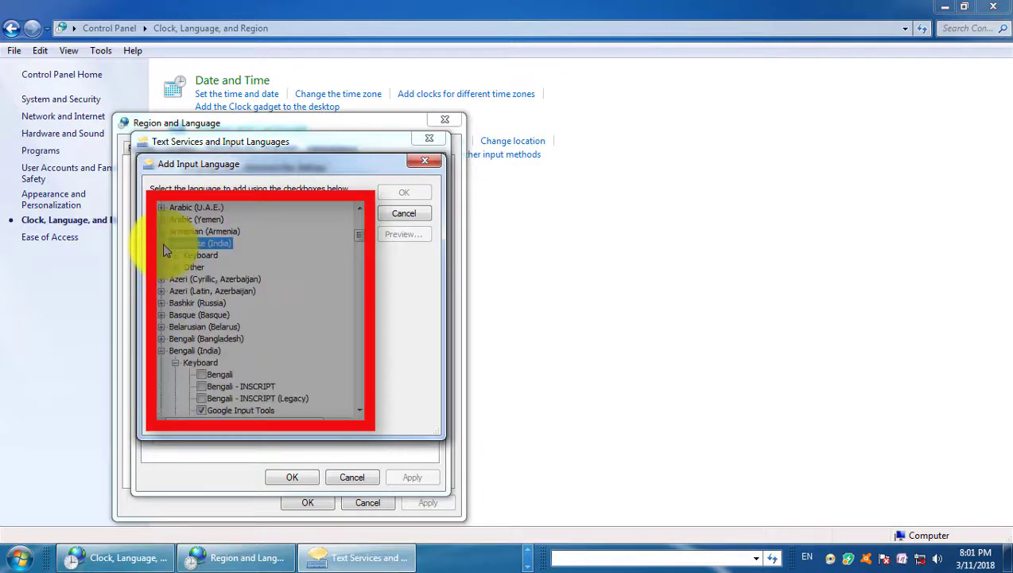
{"action": "double_click", "coordinate": [178, 255]}
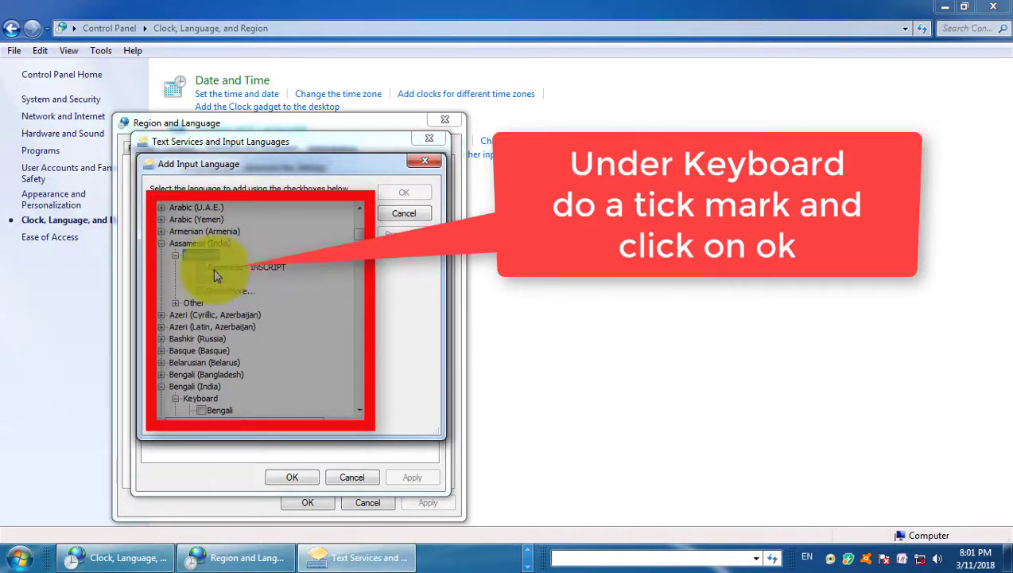
{"action": "left_click", "coordinate": [201, 268]}
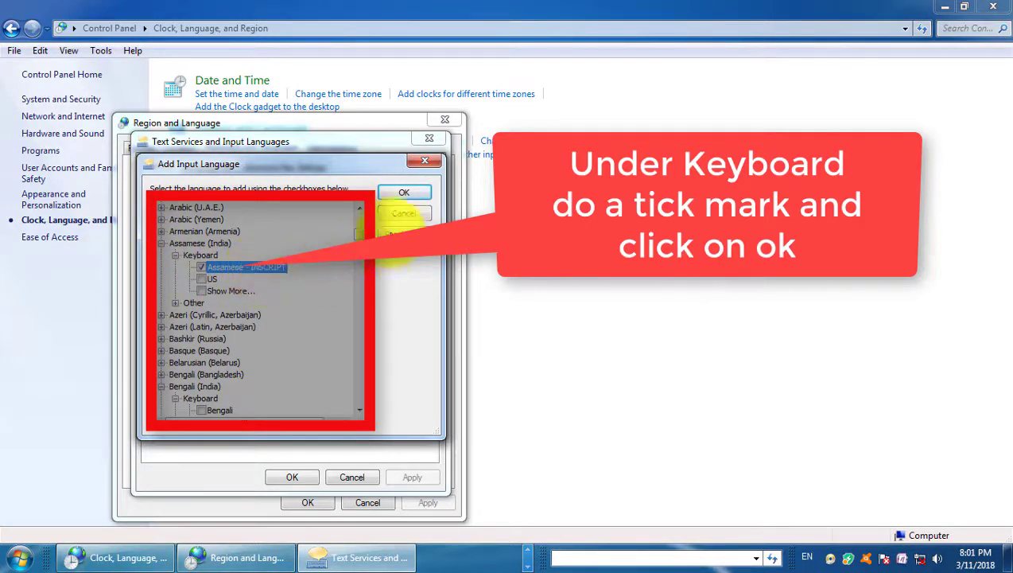
{"action": "left_click", "coordinate": [402, 193]}
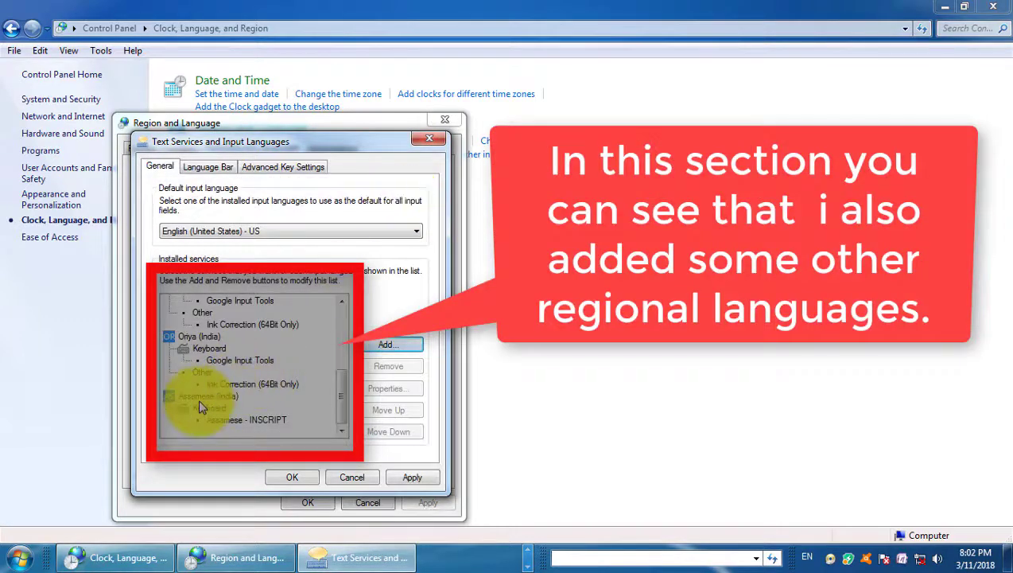
- Review the installed input services from English (United States) to Assamese (India) and apply the change
{"action": "left_click_drag", "start_coordinate": [334, 390], "coordinate": [338, 328]}
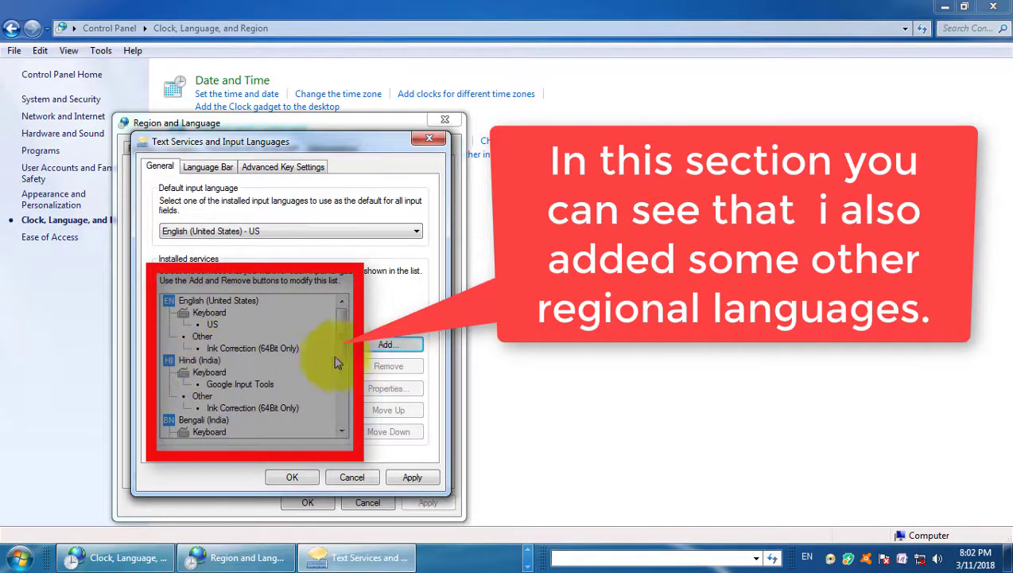
{"action": "left_click_drag", "start_coordinate": [340, 351], "coordinate": [334, 407]}
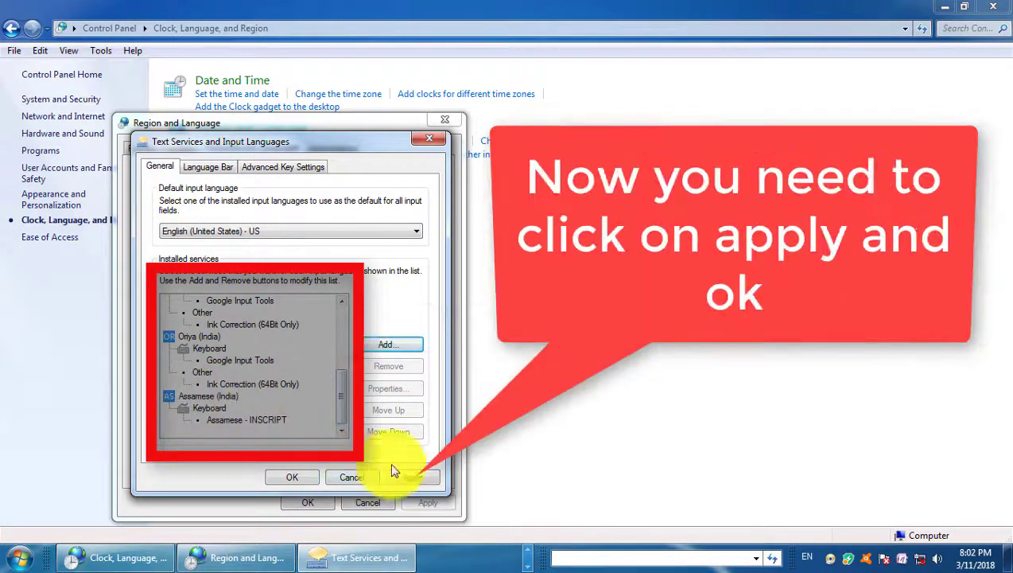
{"action": "left_click", "coordinate": [411, 477]}
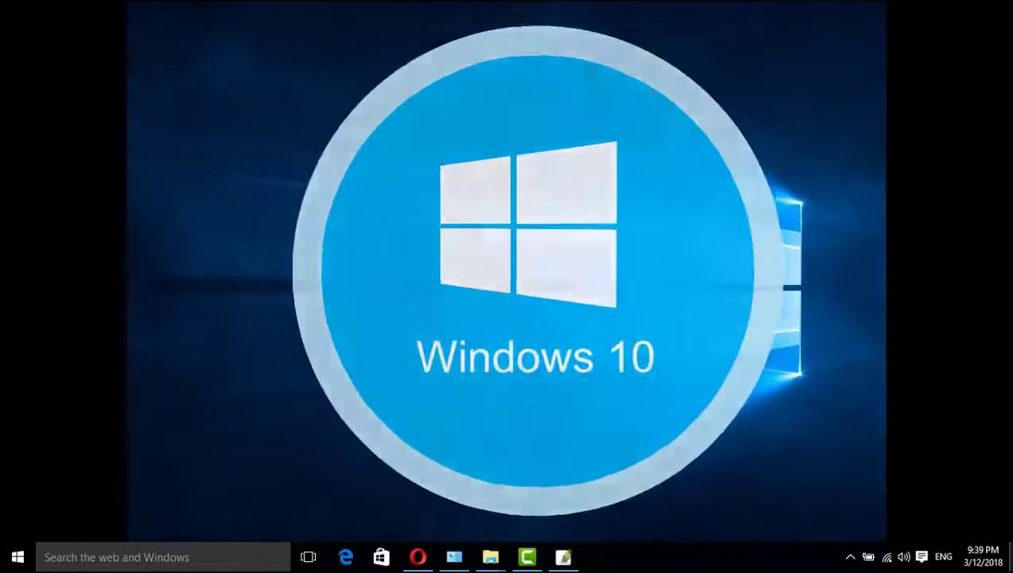
- On the Windows 10 desktop, search for Control Panel and open its Language preferences under Clock, Language, and Region
{"action": "left_click", "coordinate": [75, 556]}
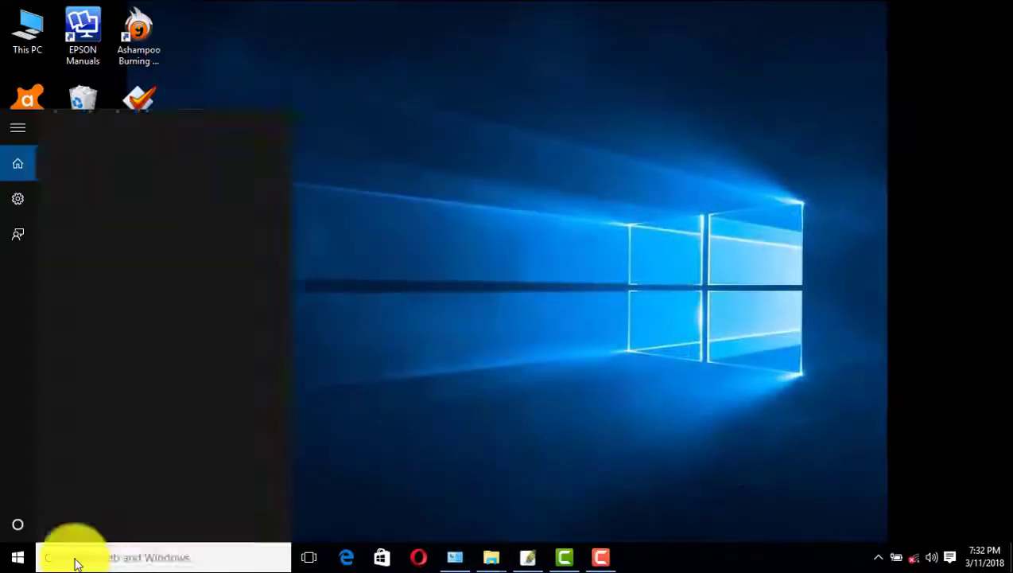
{"action": "type", "text": "coNTR"}
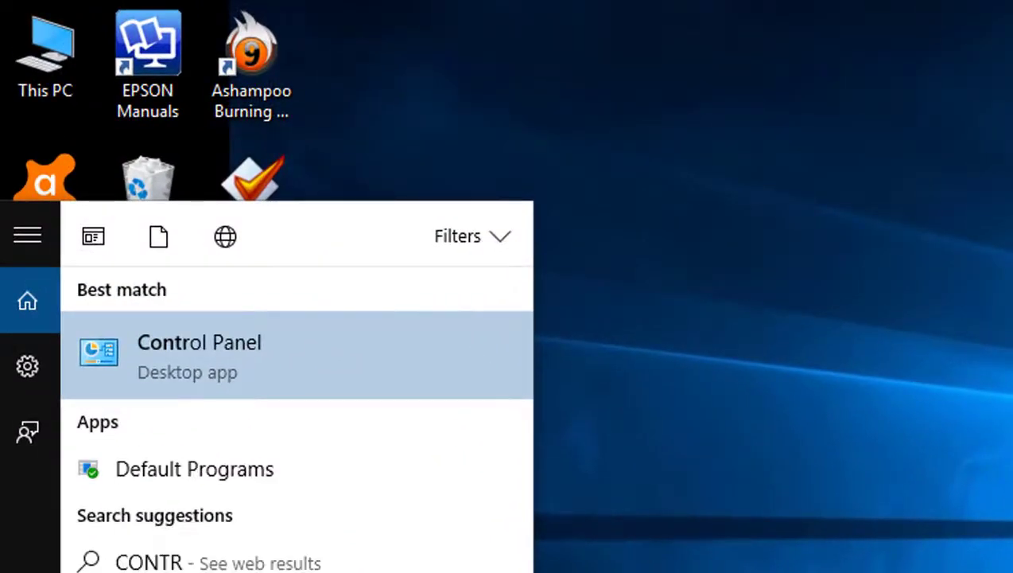
{"action": "left_click", "coordinate": [229, 380]}
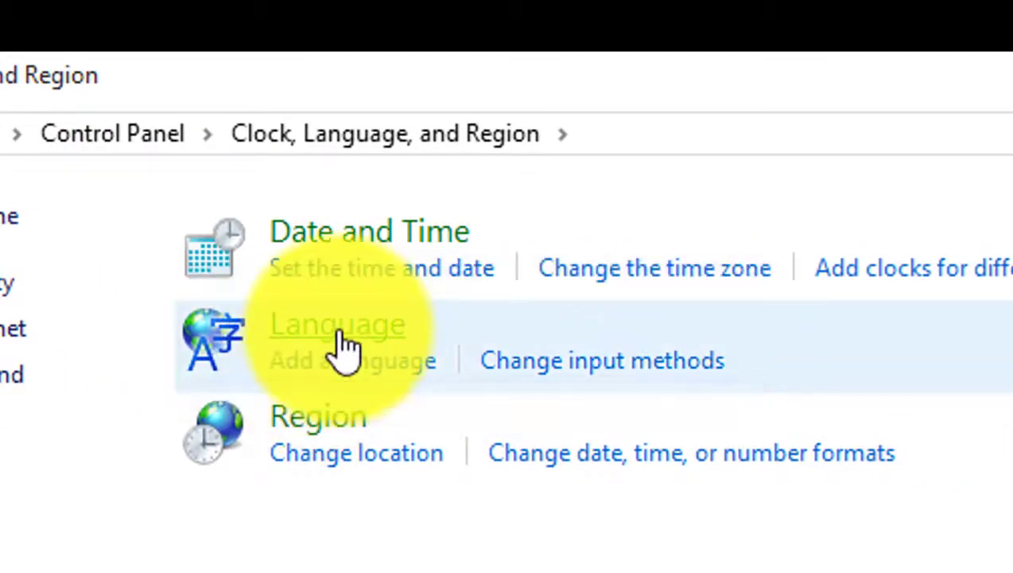
{"action": "left_click", "coordinate": [343, 342]}
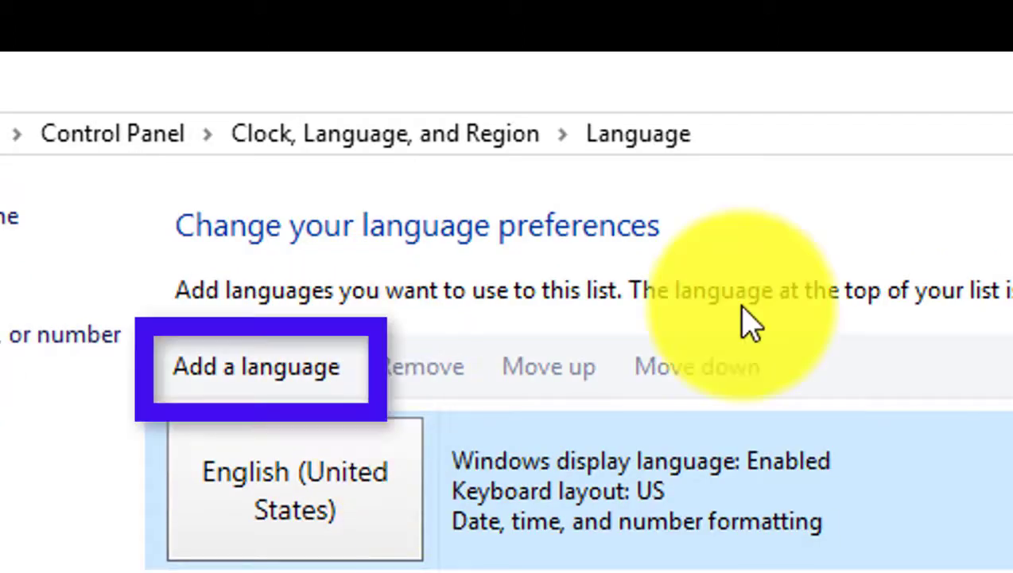
- Add Assamese to the list of preferred languages
{"action": "left_click", "coordinate": [278, 368]}
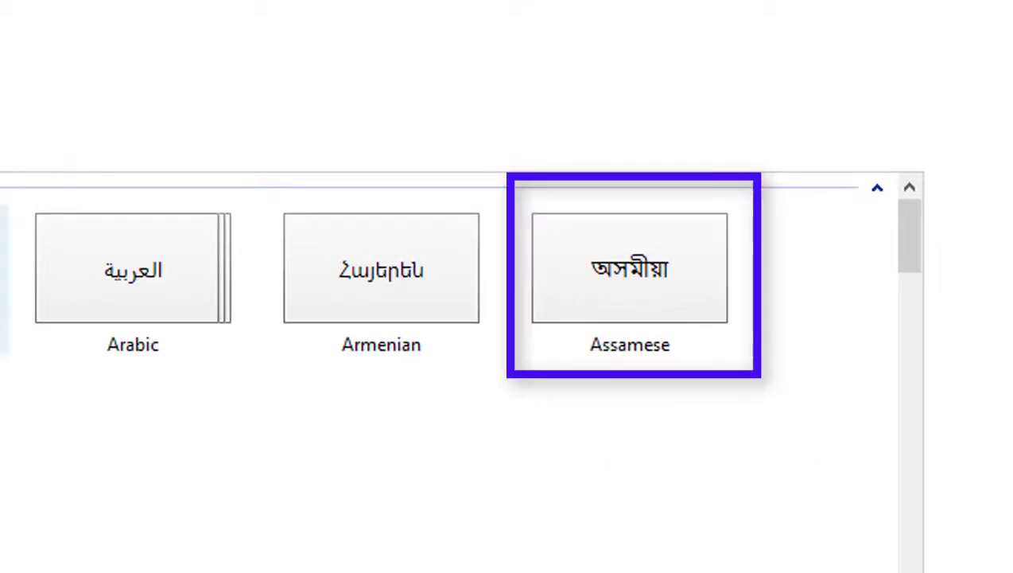
{"action": "left_click", "coordinate": [648, 267]}
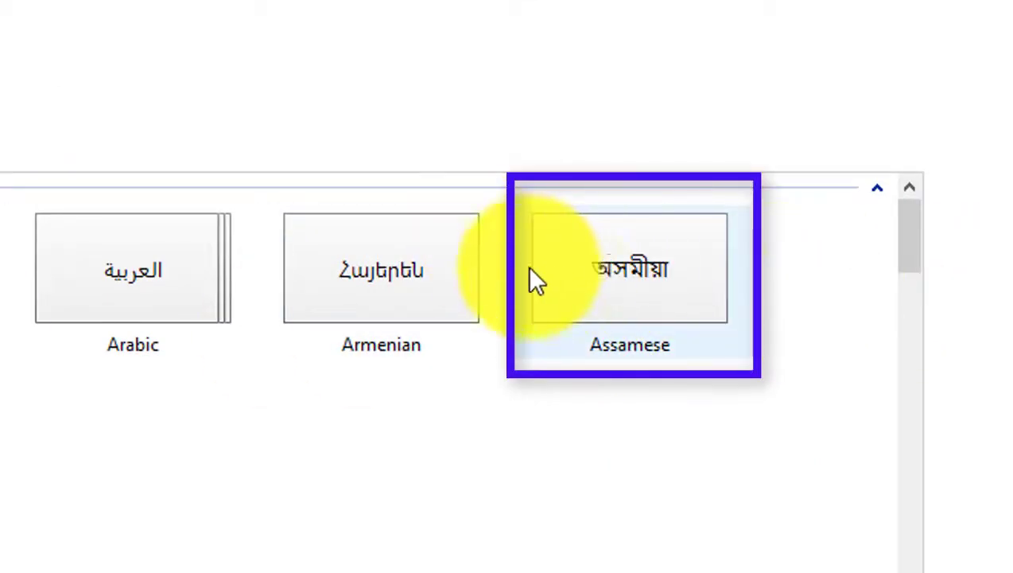
{"action": "left_click", "coordinate": [625, 293]}
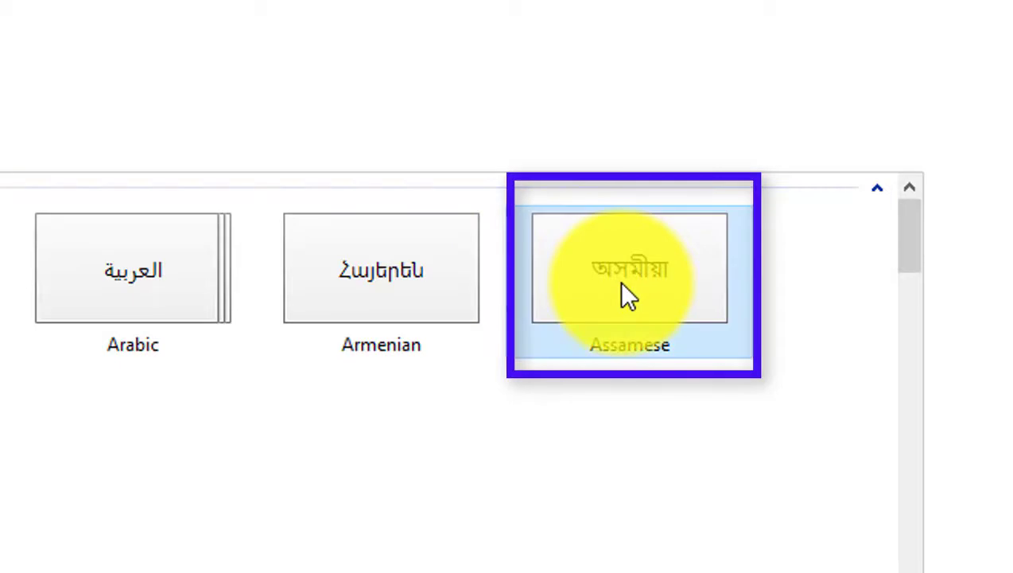
{"action": "left_click", "coordinate": [877, 526]}
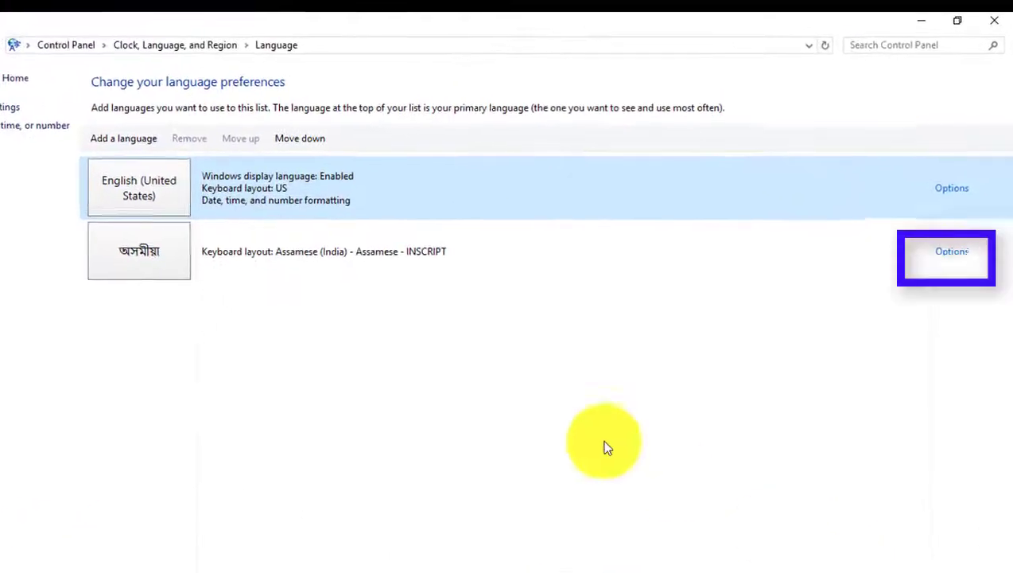
- Preview the Assamese - INSCRIPT keyboard layout in the Assamese language options, then save the options
{"action": "left_click", "coordinate": [952, 251]}
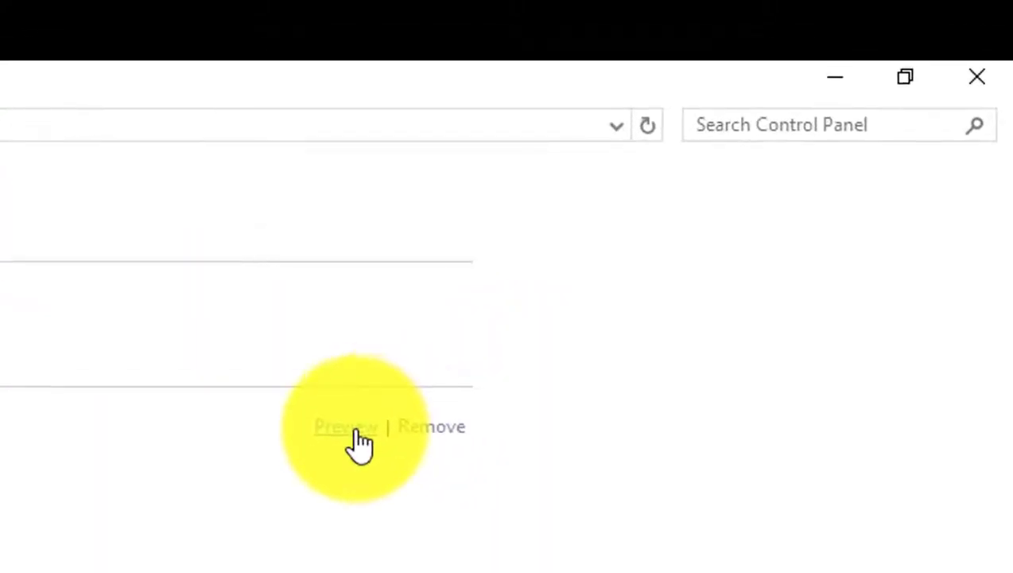
{"action": "left_click", "coordinate": [350, 429]}
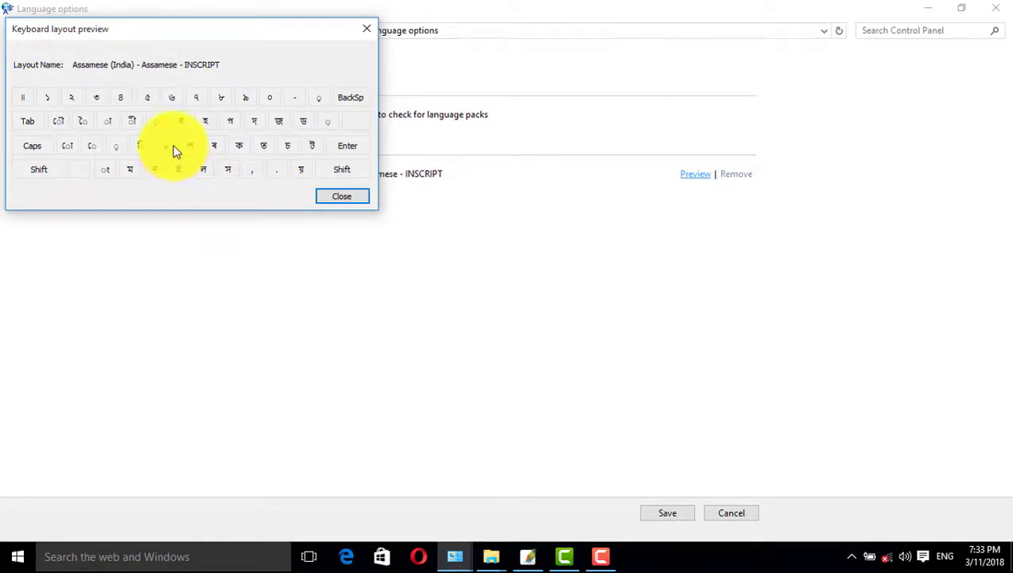
{"action": "left_click", "coordinate": [335, 199]}
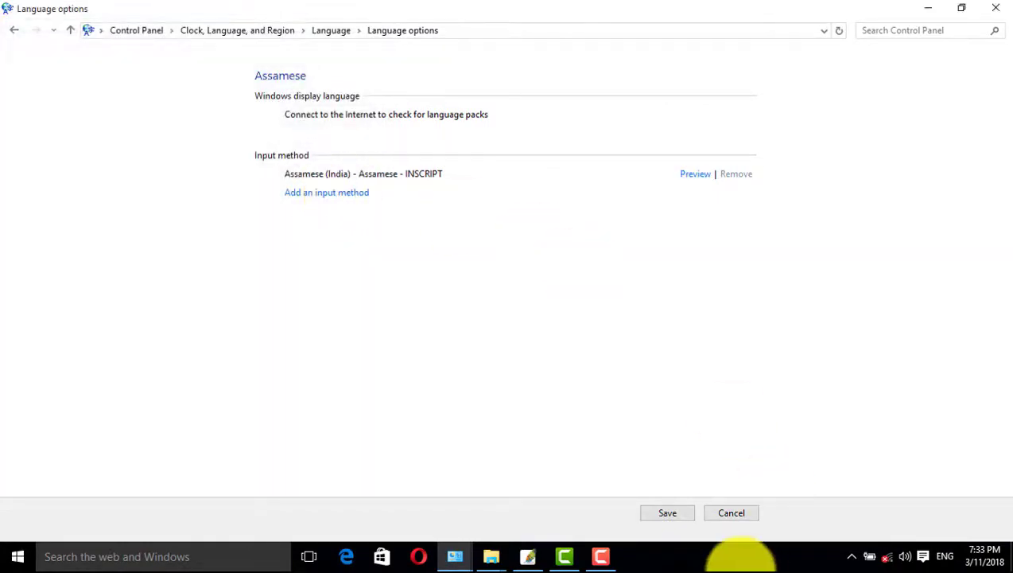
{"action": "left_click", "coordinate": [675, 515]}
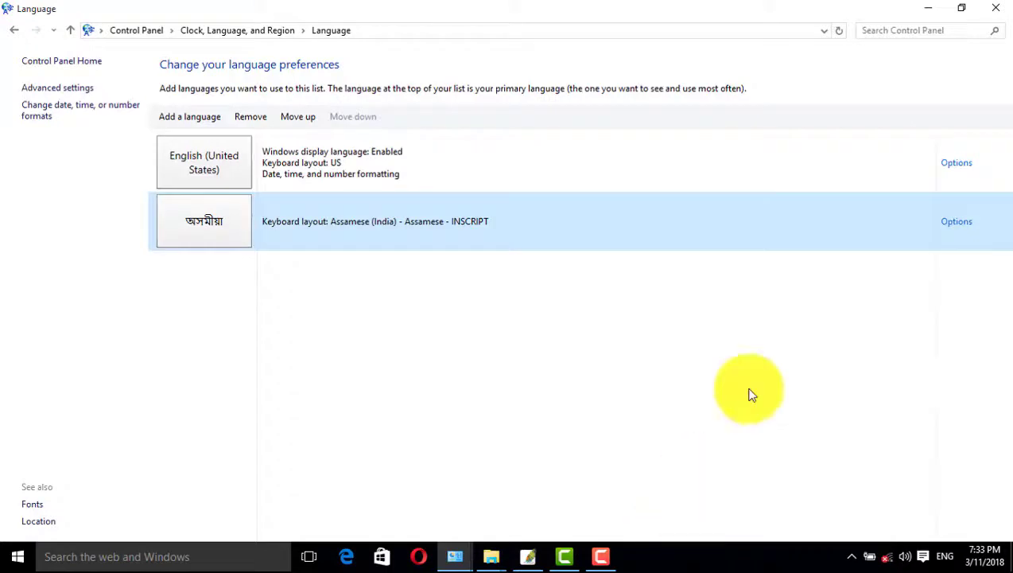
- Close the Language window and view the input languages available from the taskbar's language indicator
{"action": "left_click", "coordinate": [1009, 10]}
{"action": "left_click", "coordinate": [852, 556]}
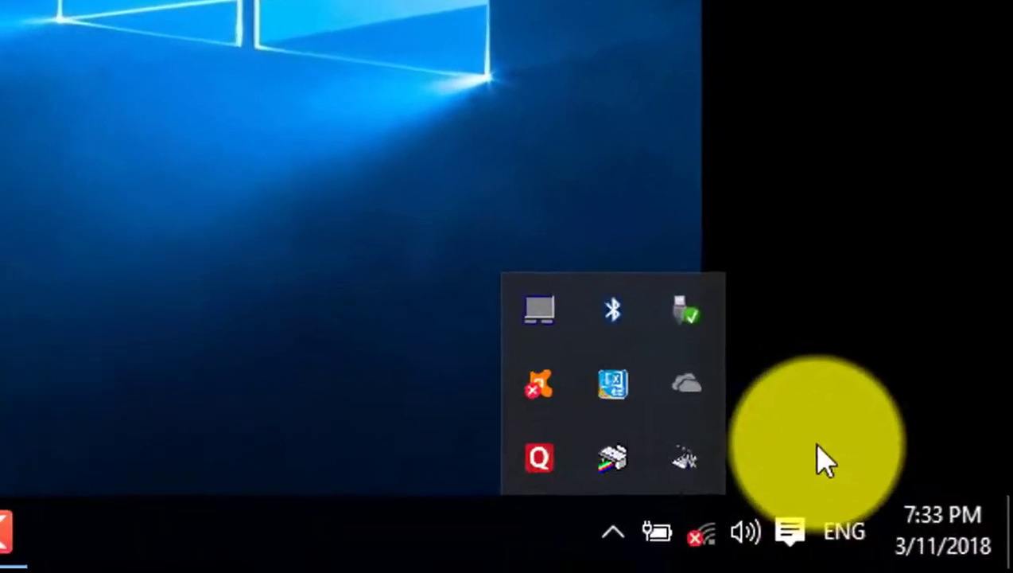
{"action": "left_click", "coordinate": [824, 459]}
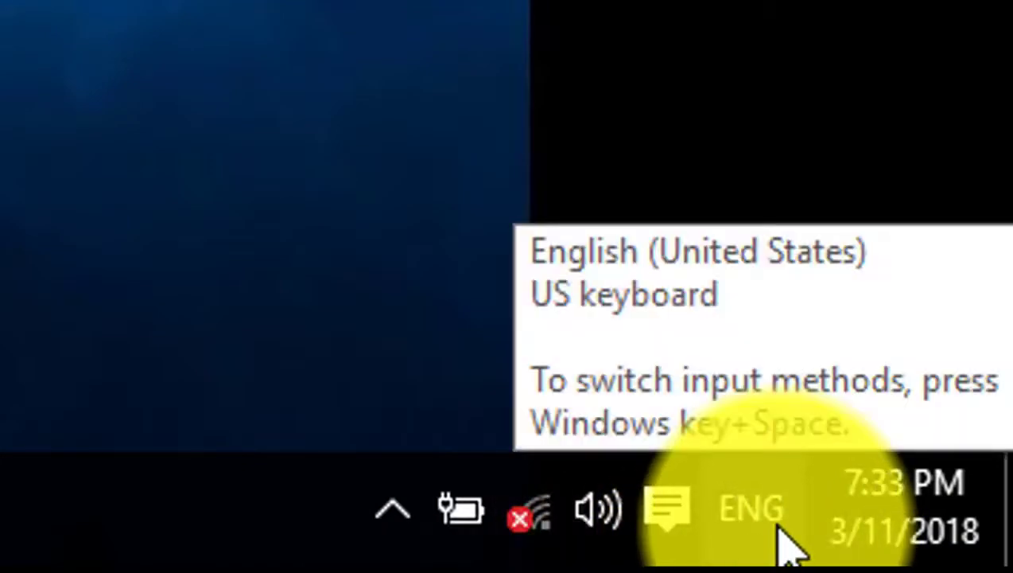
{"action": "left_click", "coordinate": [781, 544]}
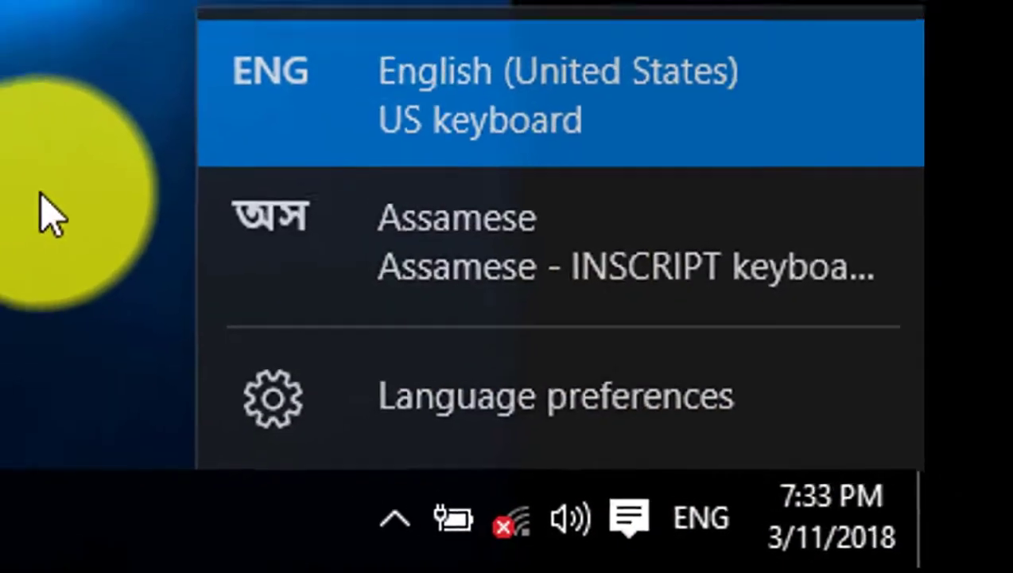
{"action": "left_click", "coordinate": [30, 208]}
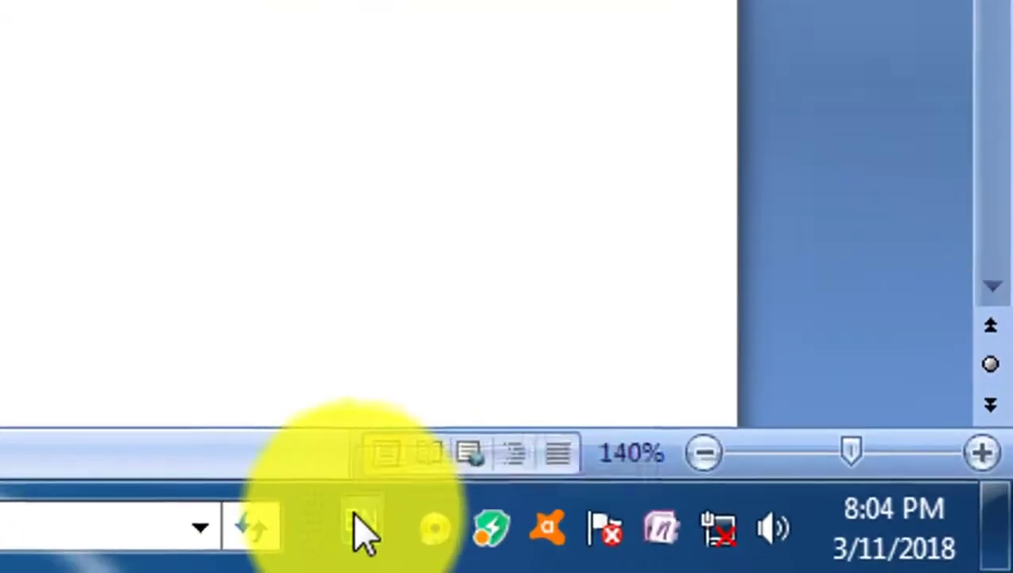
- In the Word document, switch the input language to a regional one and write "যদি ভিডিঅ টা দেখে ভাল লাগ ল"
{"action": "left_click", "coordinate": [808, 557]}
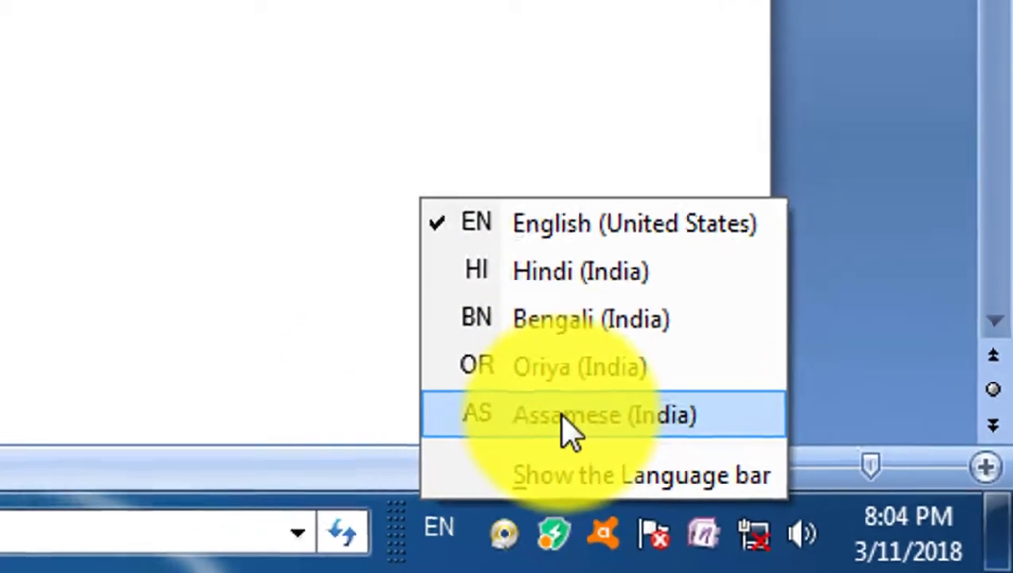
{"action": "left_click", "coordinate": [482, 390]}
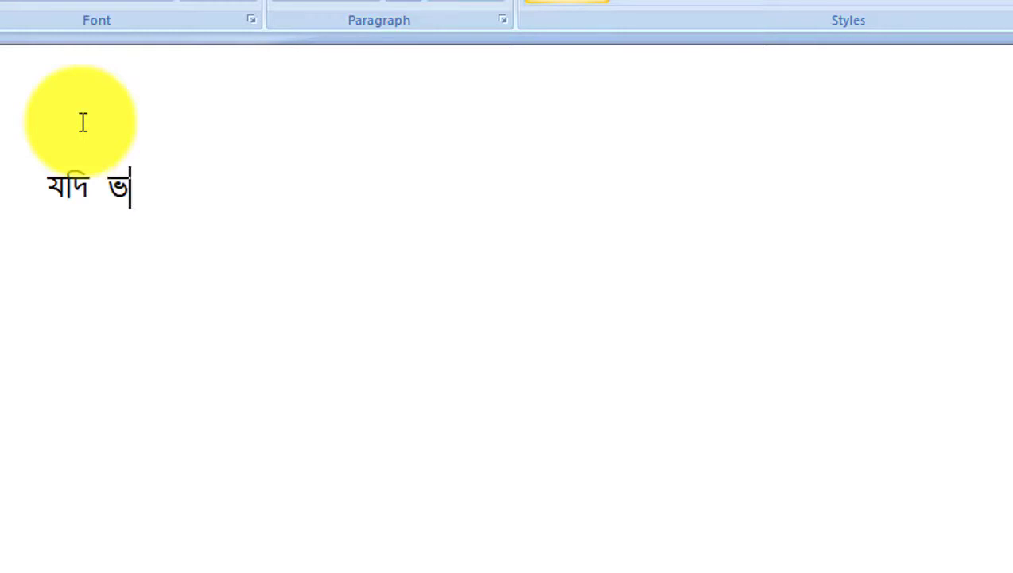
{"action": "type", "text": "ডিও টা দেখে"}
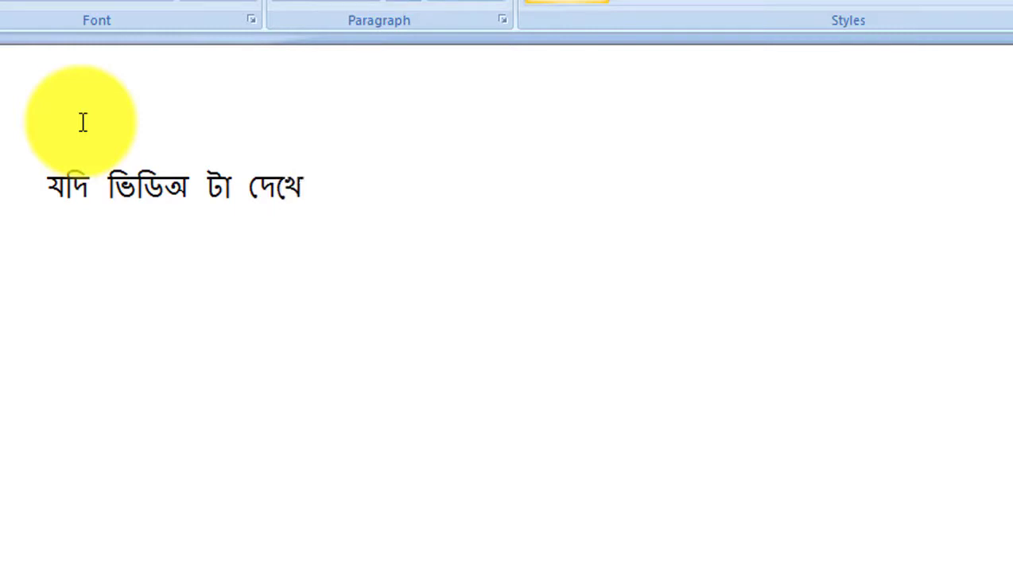
{"action": "type", "text": "ভাল লা"}
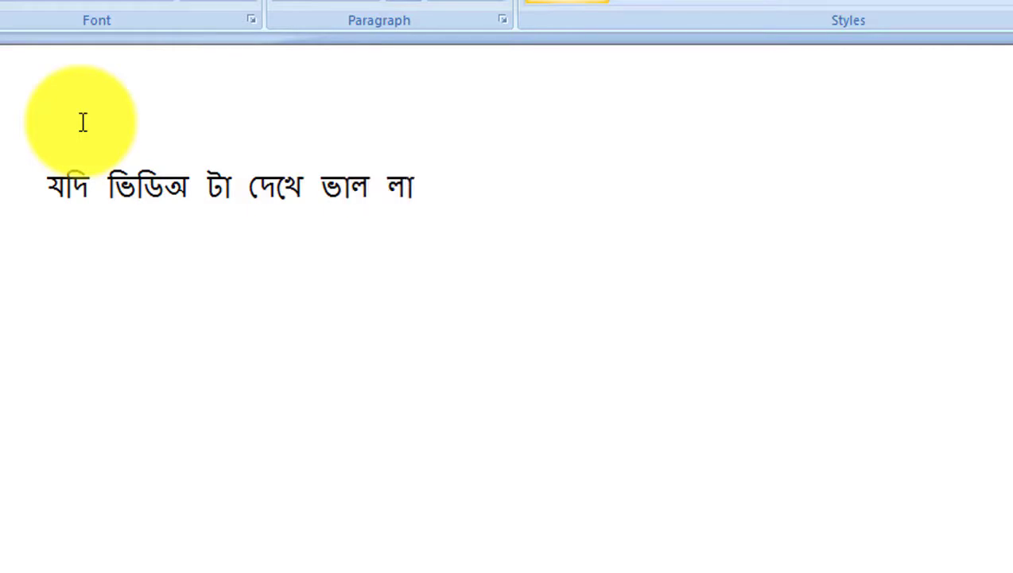
{"action": "type", "text": "গ ল"}
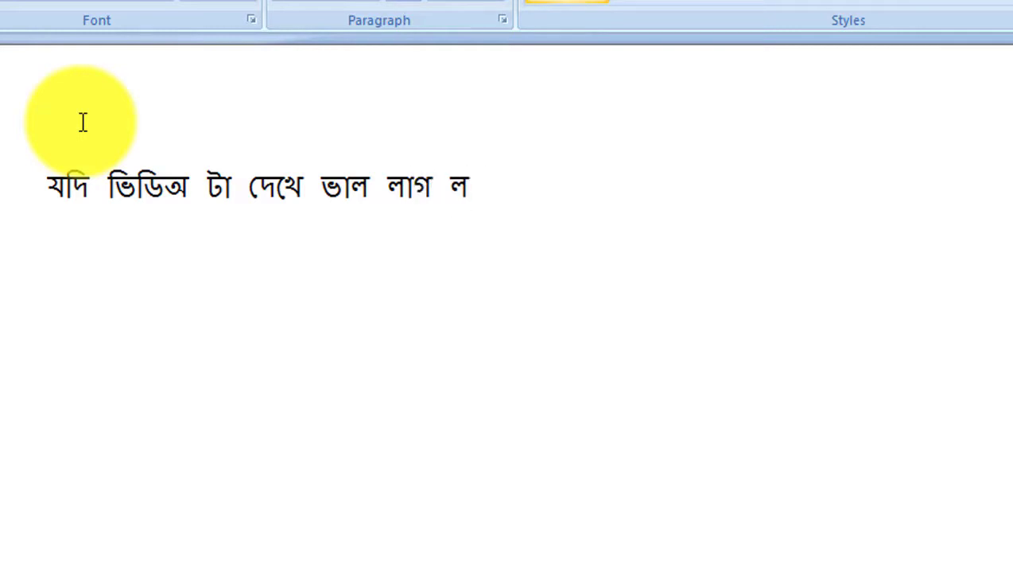